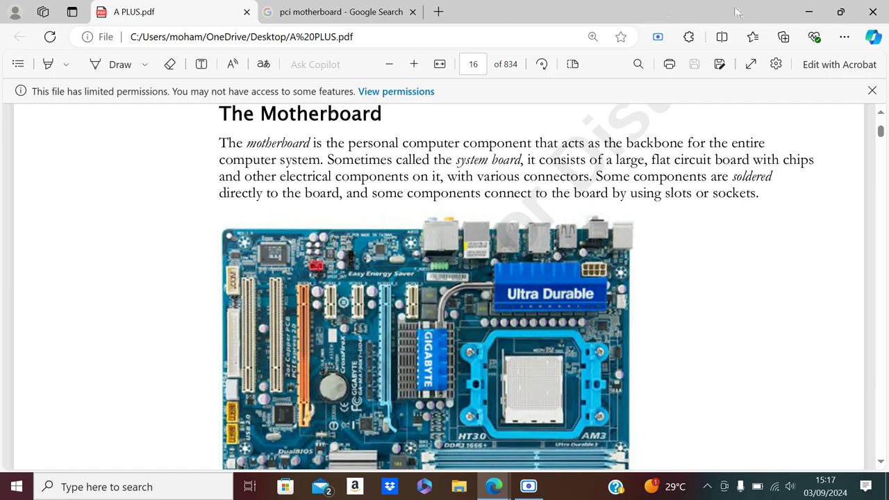
- Minimise the browser with the PDF and open the demo folder inside Documents in File Explorer
{"action": "left_click", "coordinate": [808, 12]}
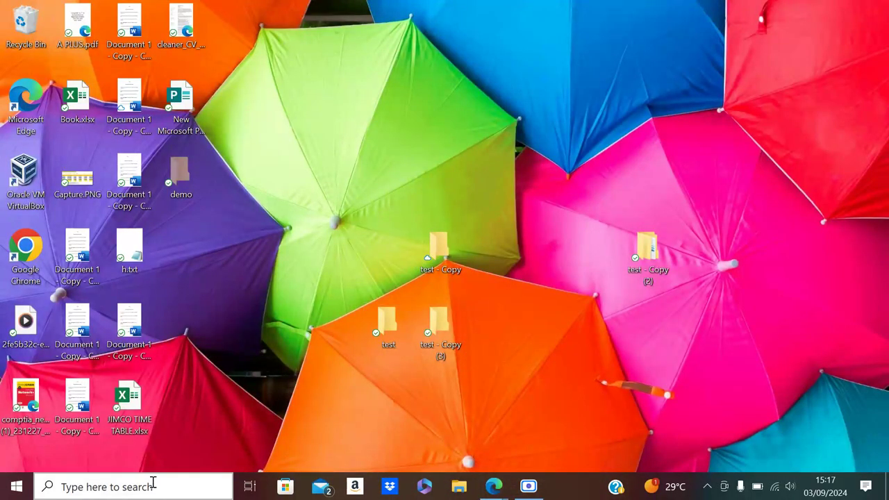
{"action": "left_click", "coordinate": [462, 493]}
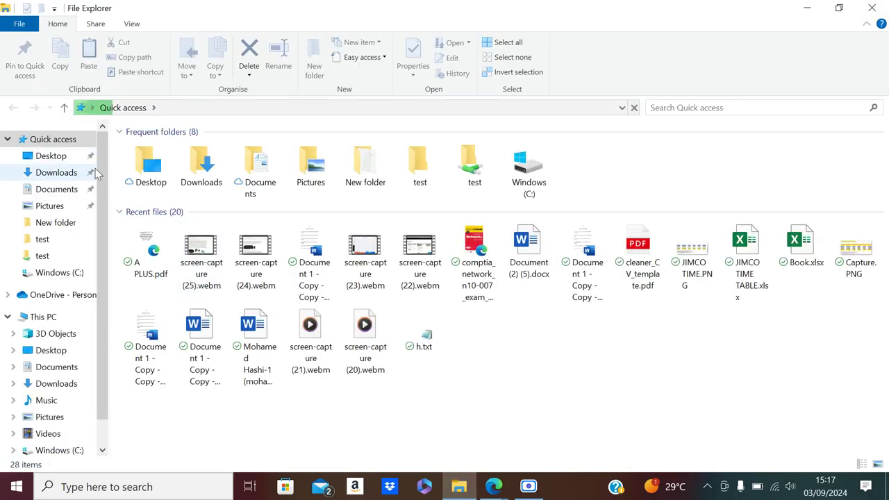
{"action": "left_click", "coordinate": [66, 189]}
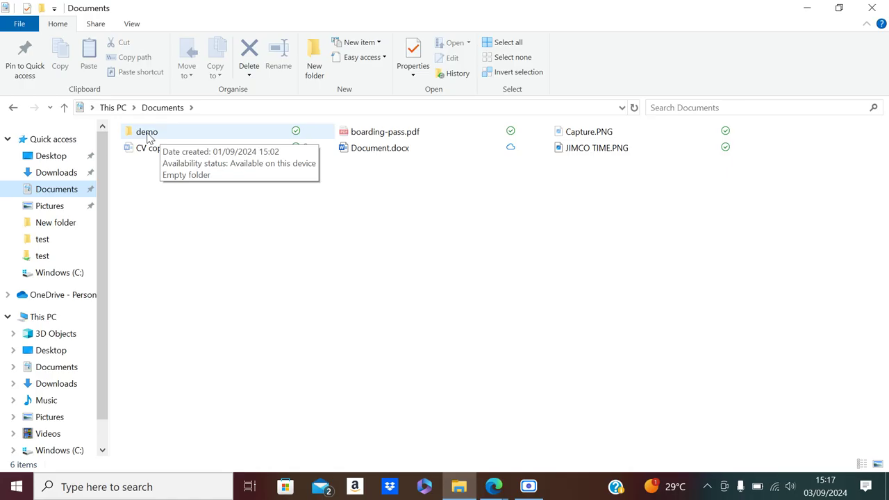
{"action": "double_click", "coordinate": [148, 136]}
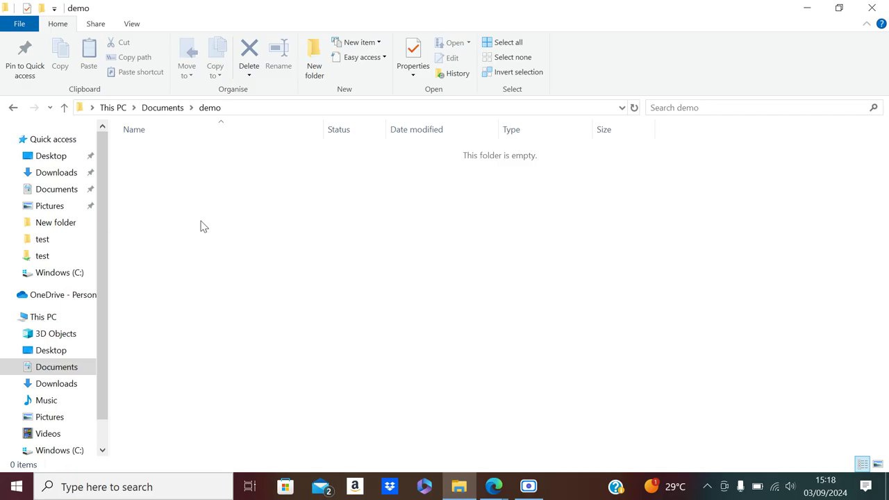
- Create a new text document named test.txt in the empty demo folder
{"action": "right_click", "coordinate": [265, 227]}
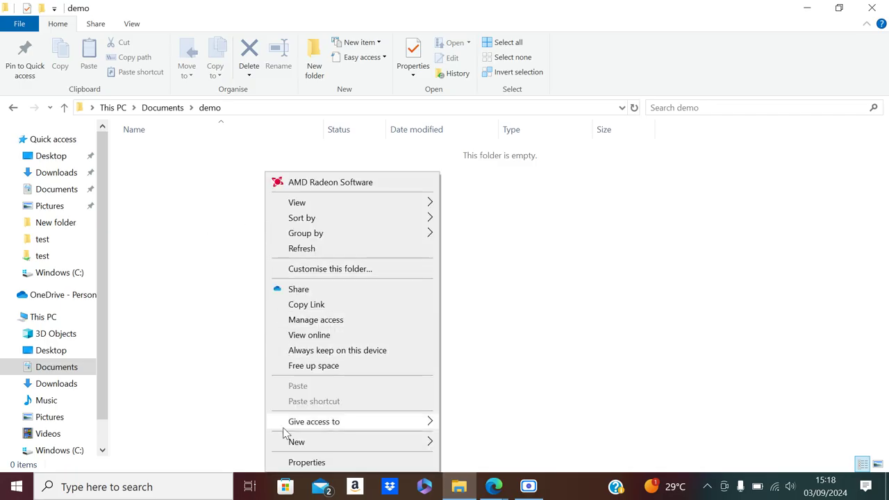
{"action": "mouse_move", "coordinate": [310, 439]}
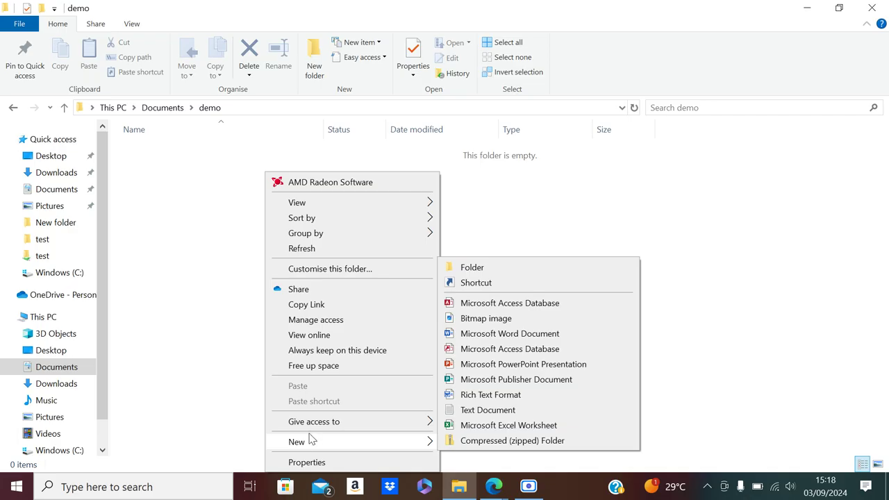
{"action": "left_click", "coordinate": [488, 411]}
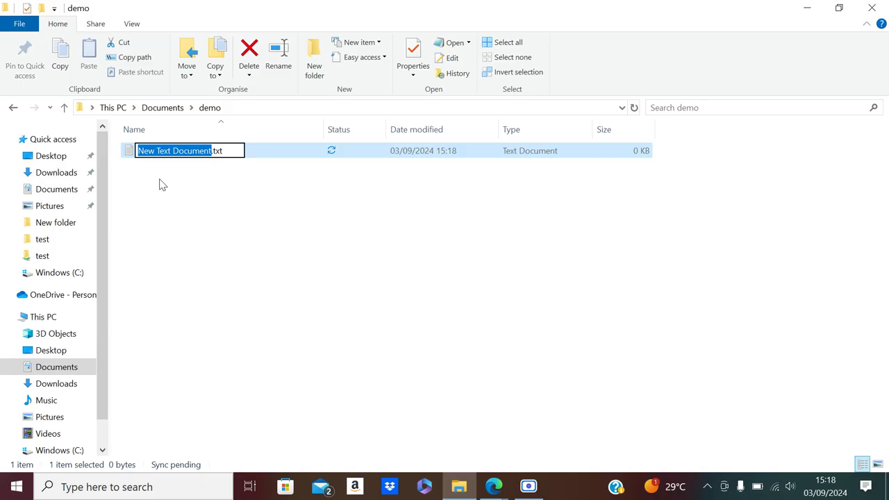
{"action": "type", "text": "test"}
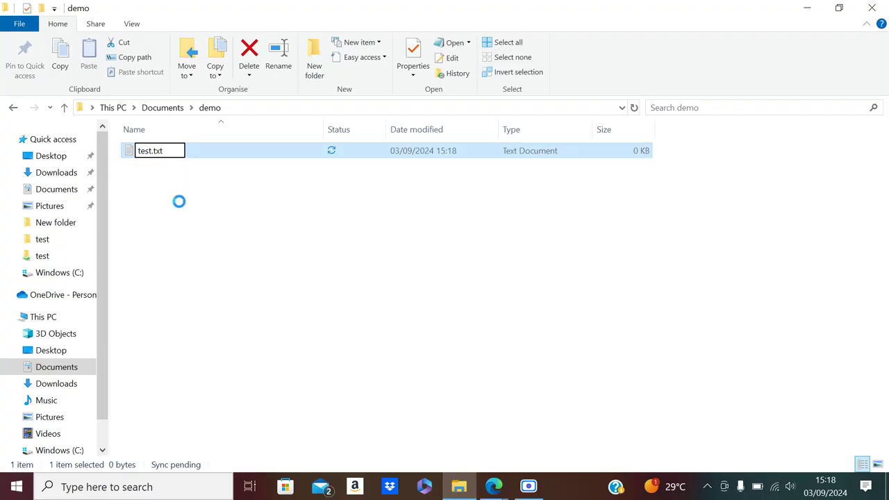
{"action": "key", "text": "Return"}
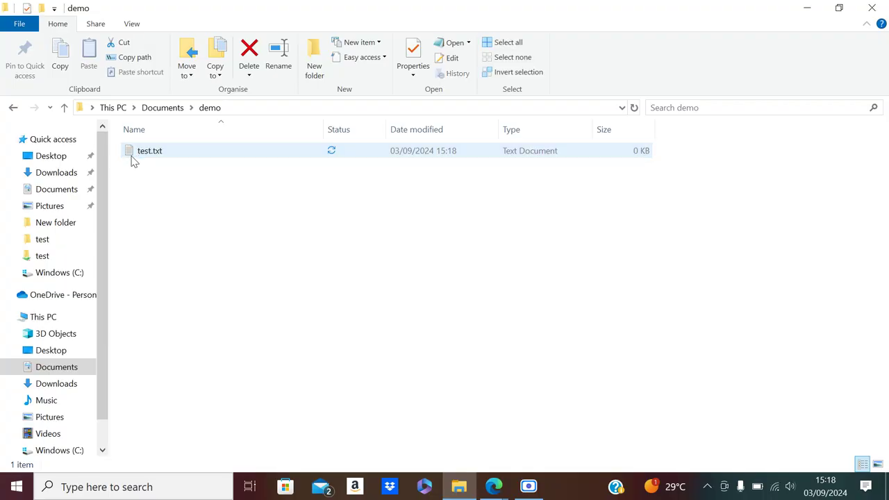
- Open test.txt in Notepad and write "asalamu calaykum" on the first line
{"action": "left_click", "coordinate": [134, 159]}
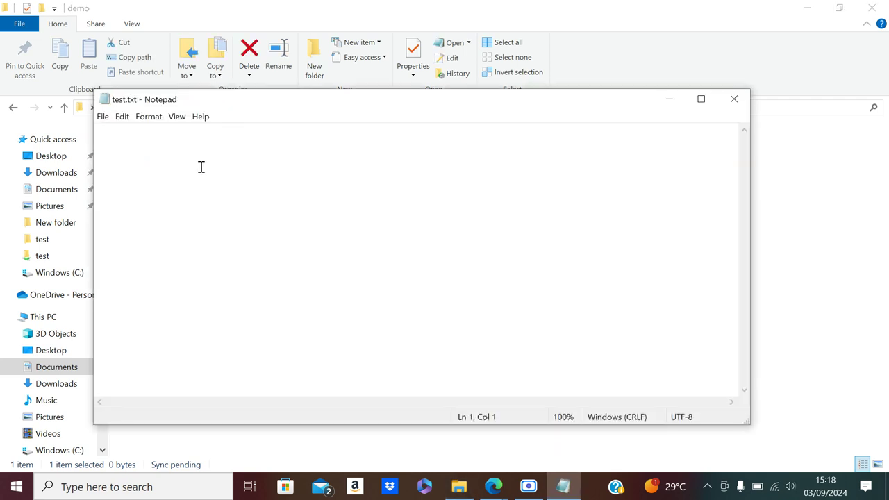
{"action": "type", "text": "a"}
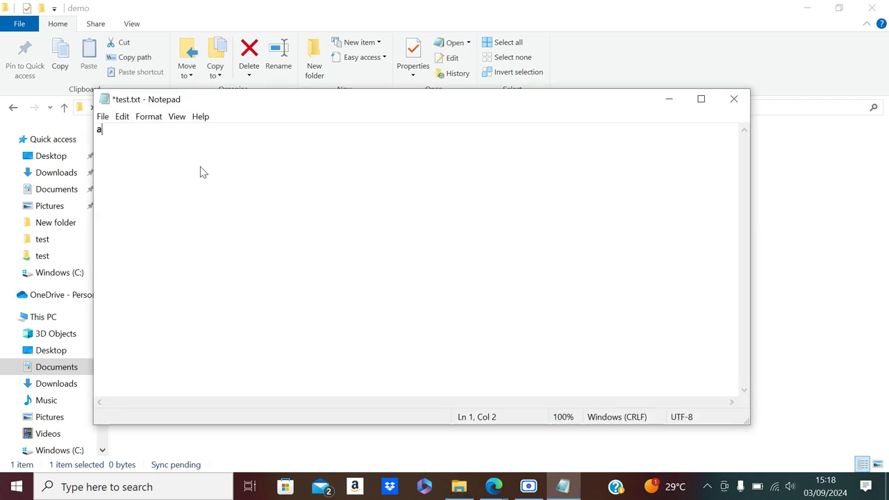
{"action": "type", "text": "sala"}
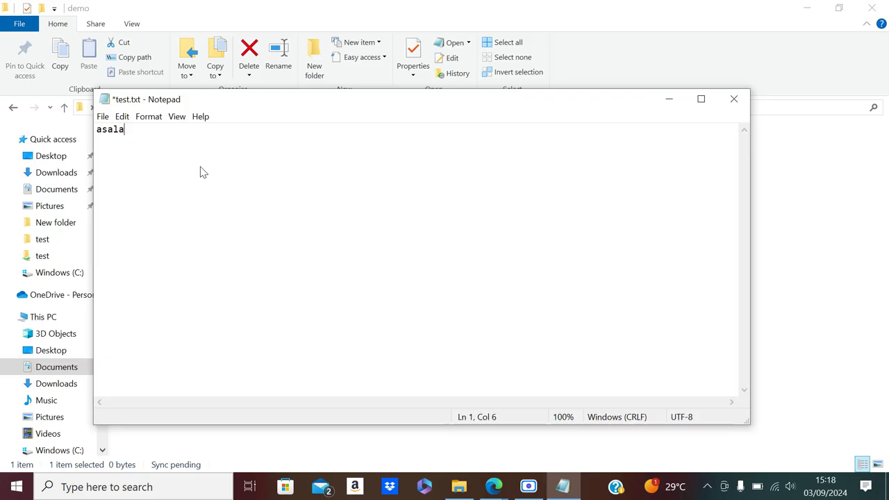
{"action": "type", "text": "mu calaykum"}
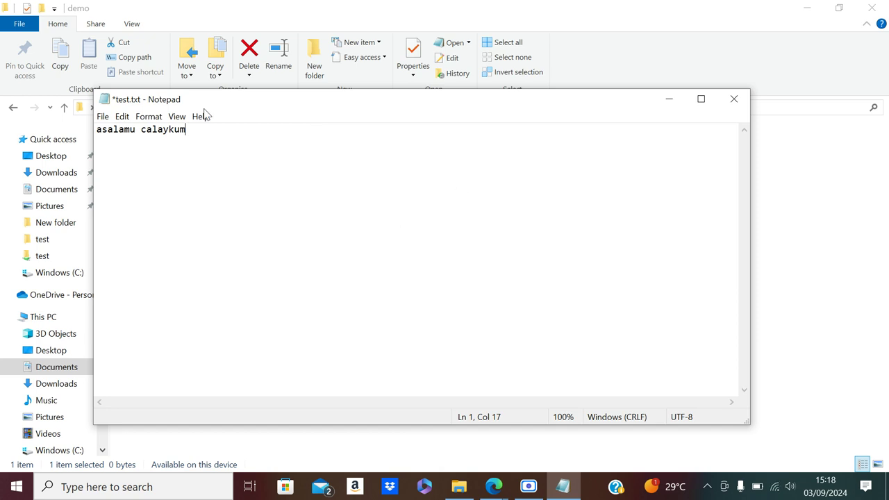
{"action": "left_click", "coordinate": [106, 120]}
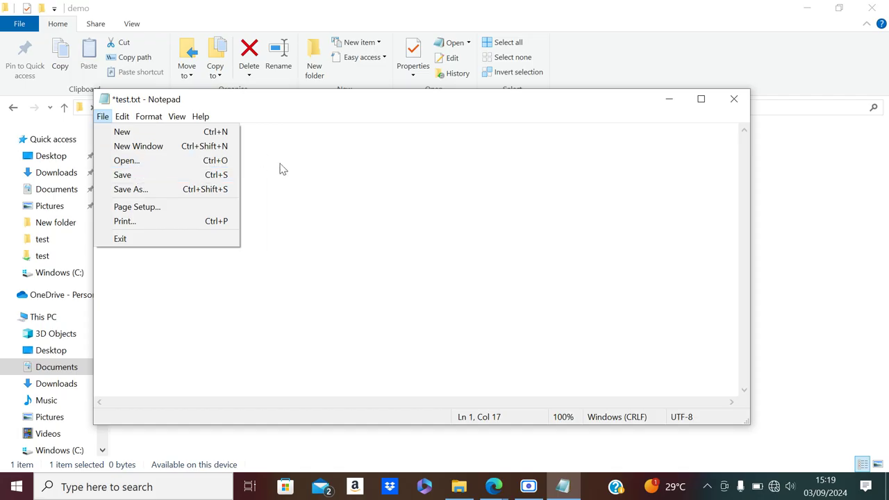
{"action": "left_click", "coordinate": [345, 202]}
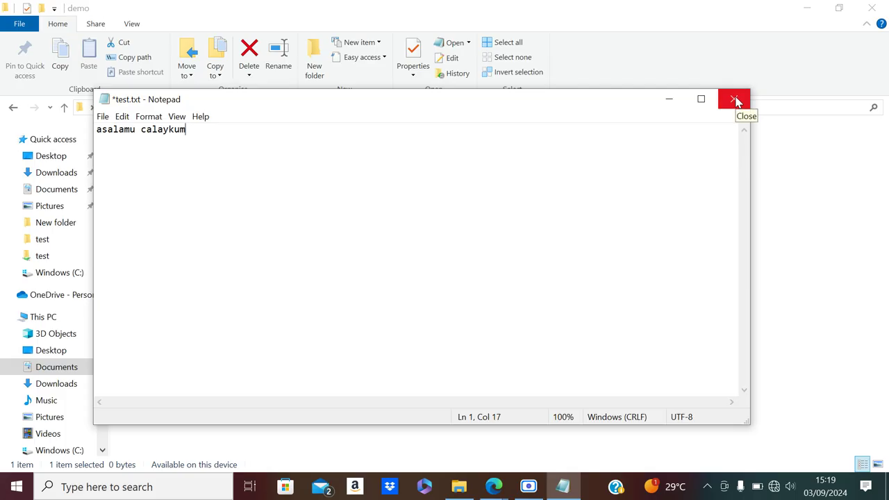
{"action": "left_click", "coordinate": [735, 101]}
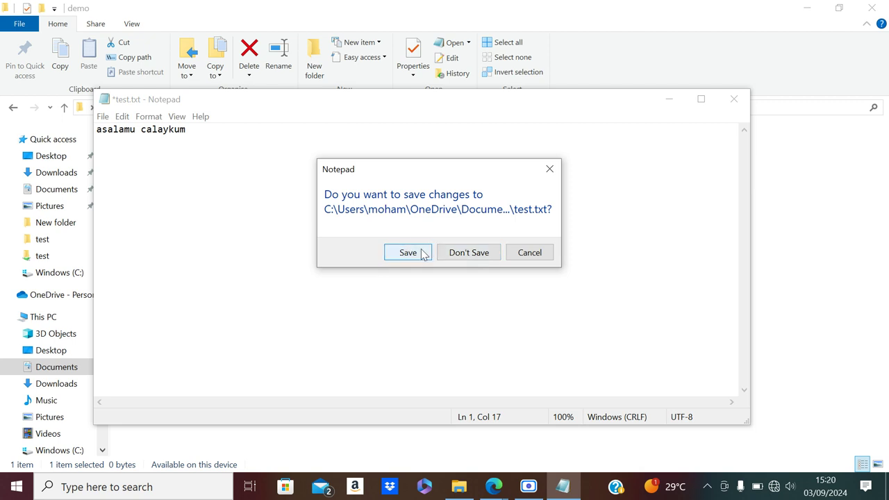
{"action": "left_click", "coordinate": [546, 255]}
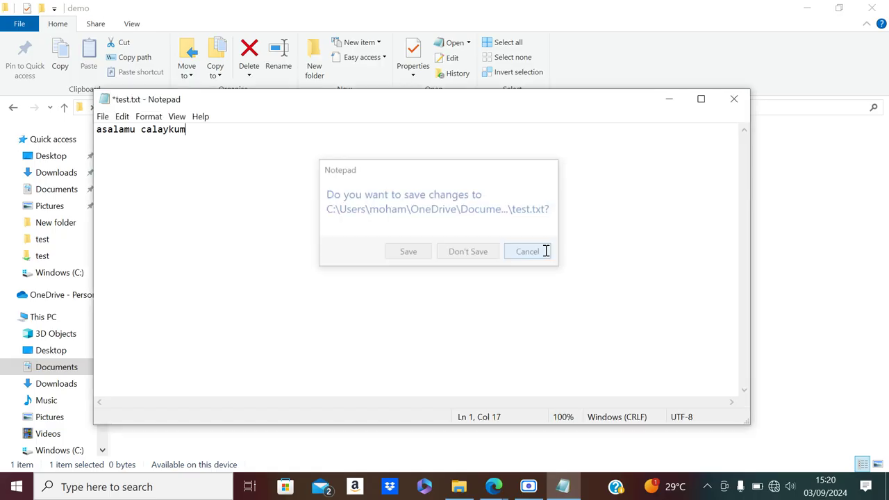
{"action": "left_click", "coordinate": [103, 116]}
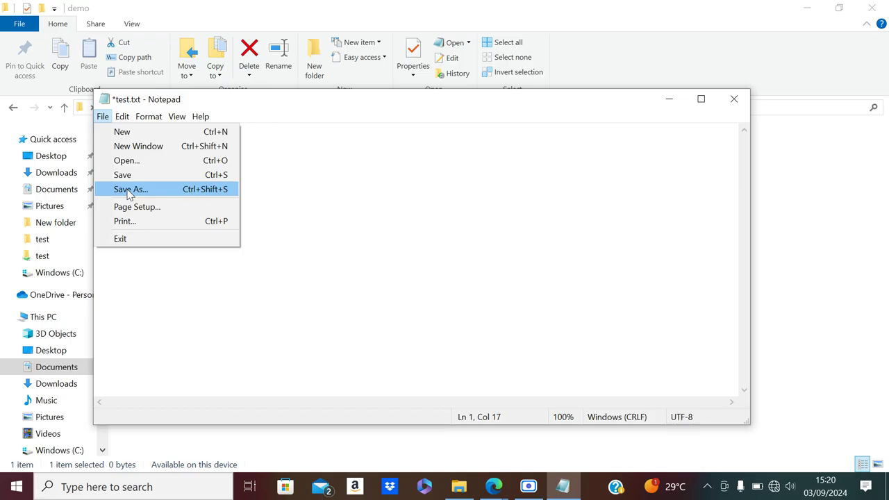
{"action": "left_click", "coordinate": [129, 189]}
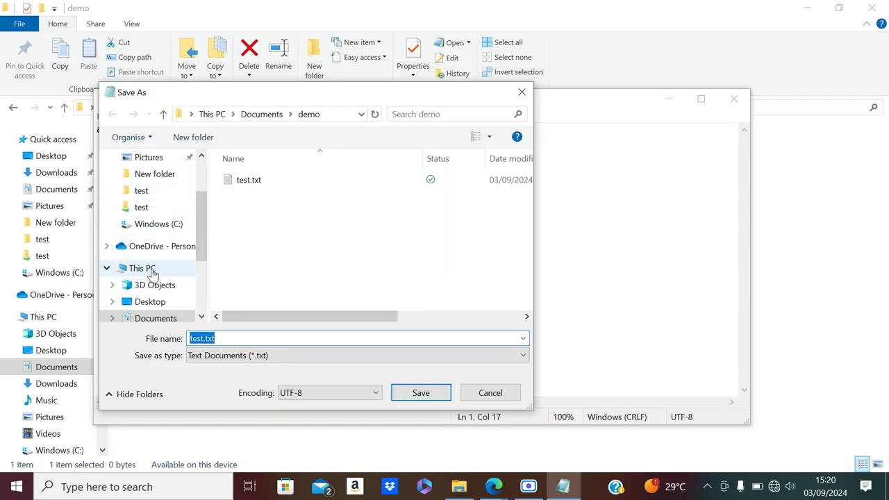
{"action": "left_click", "coordinate": [152, 271]}
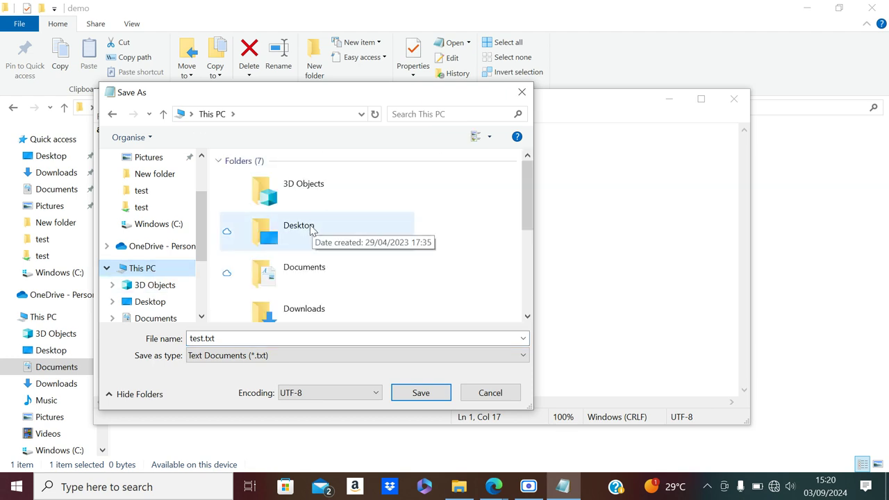
{"action": "left_click_drag", "start_coordinate": [206, 192], "coordinate": [207, 160]}
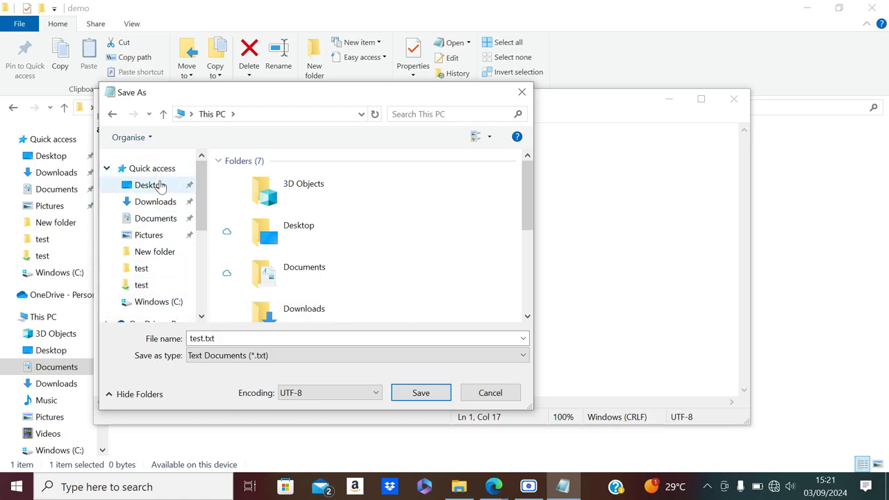
{"action": "left_click", "coordinate": [152, 184]}
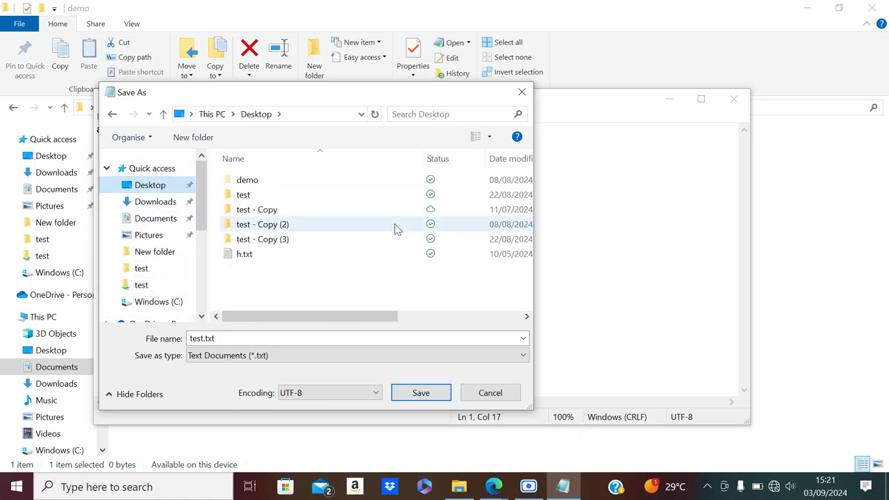
{"action": "left_click", "coordinate": [480, 393]}
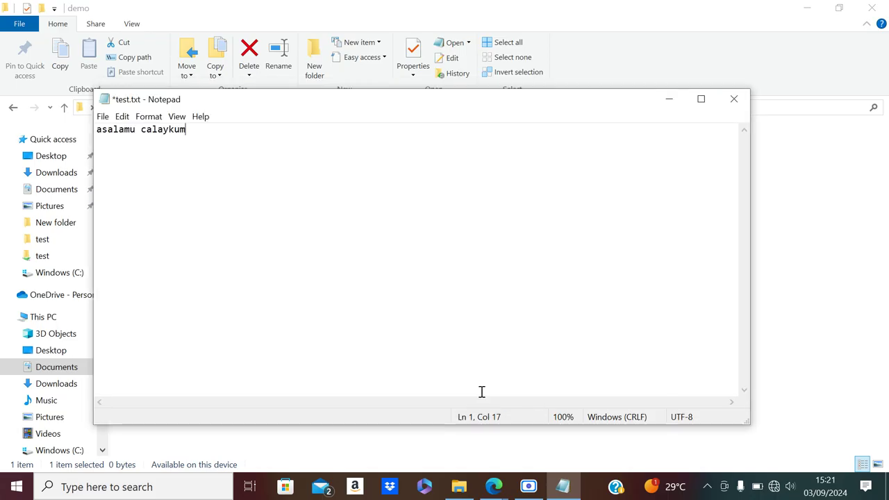
- Minimise the File Explorer window and reposition the Notepad window over the desktop
{"action": "left_click", "coordinate": [805, 8]}
{"action": "left_click", "coordinate": [805, 8]}
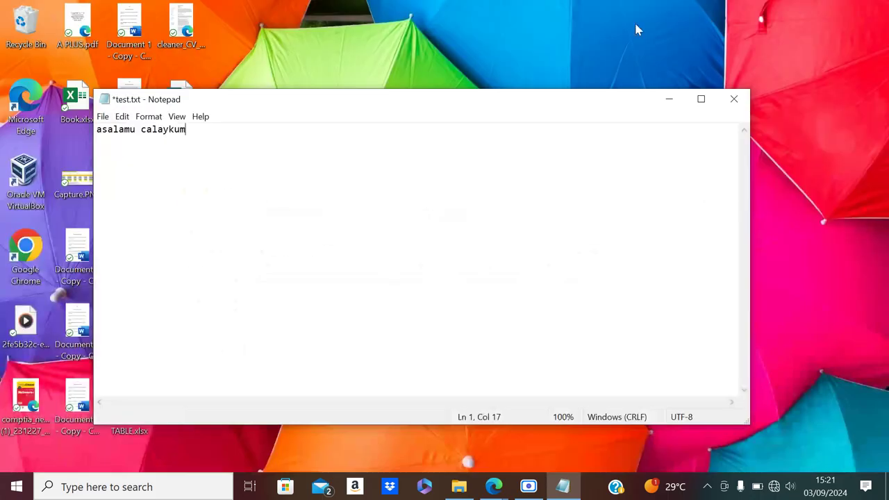
{"action": "left_click", "coordinate": [701, 99]}
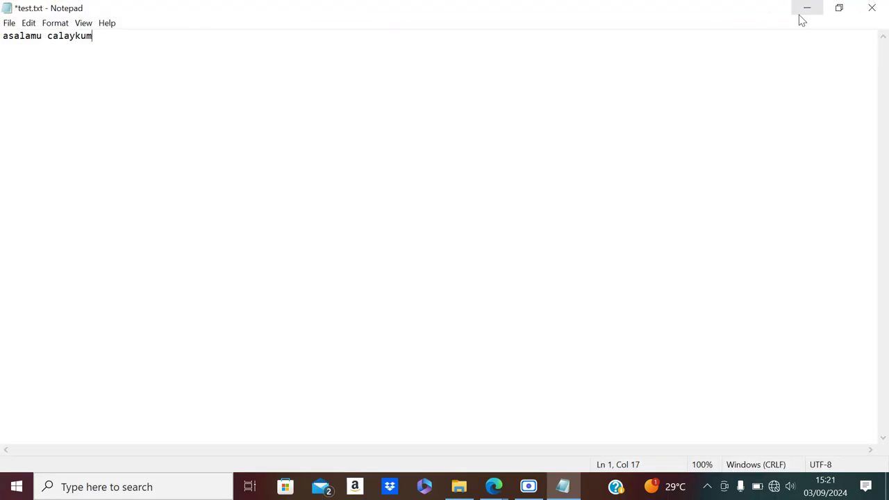
{"action": "left_click", "coordinate": [839, 9]}
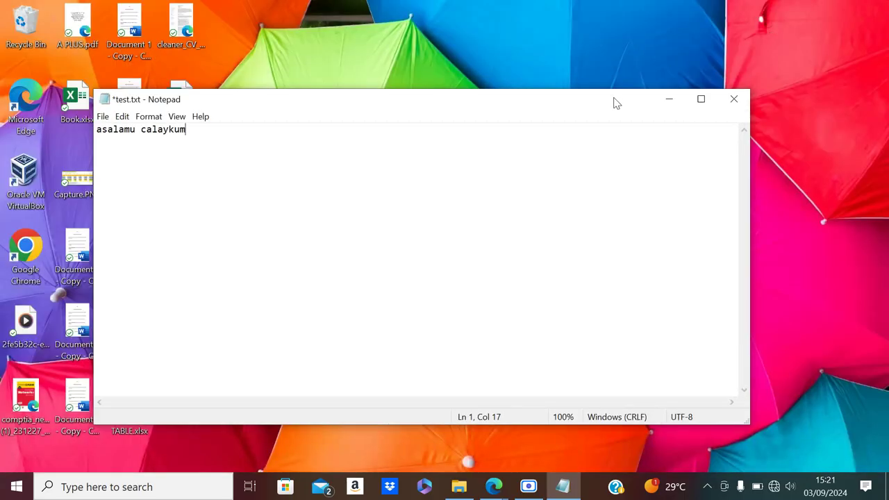
{"action": "left_click_drag", "start_coordinate": [613, 103], "coordinate": [768, 419]}
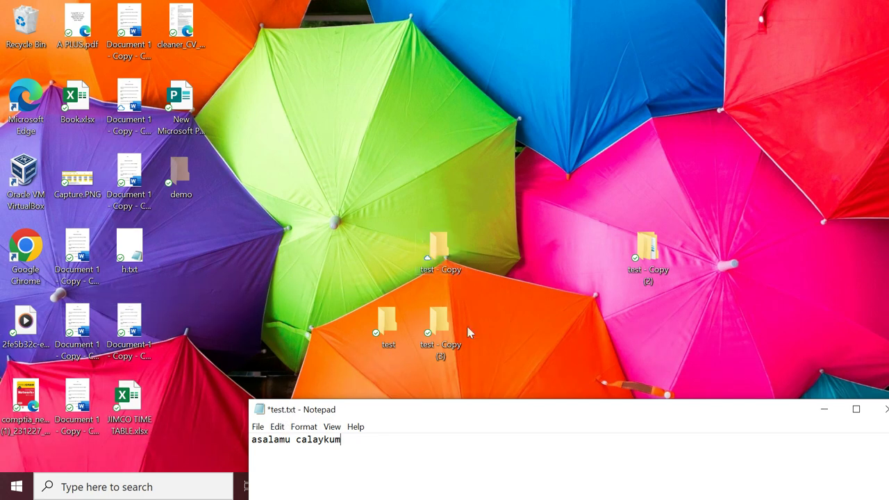
{"action": "left_click_drag", "start_coordinate": [470, 415], "coordinate": [368, 65]}
- Save a copy of the note to the Desktop as test.txt with UTF-8 encoding, and close Notepad
{"action": "left_click", "coordinate": [156, 79]}
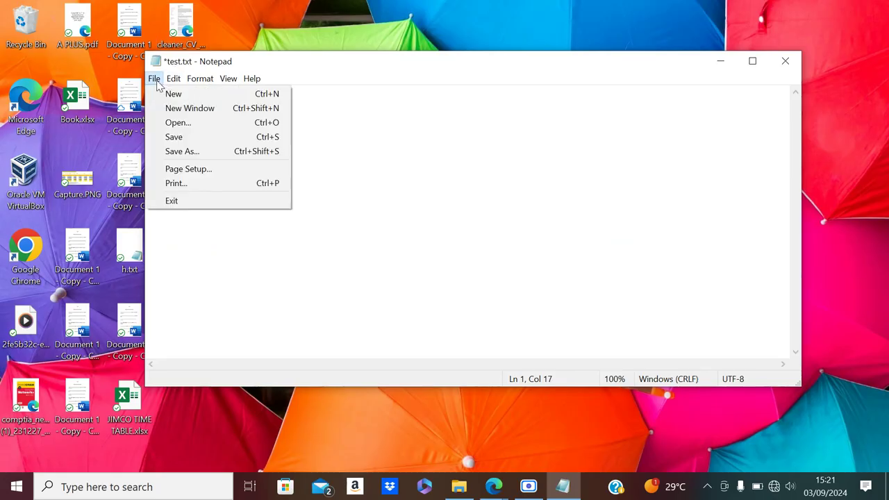
{"action": "left_click", "coordinate": [156, 80]}
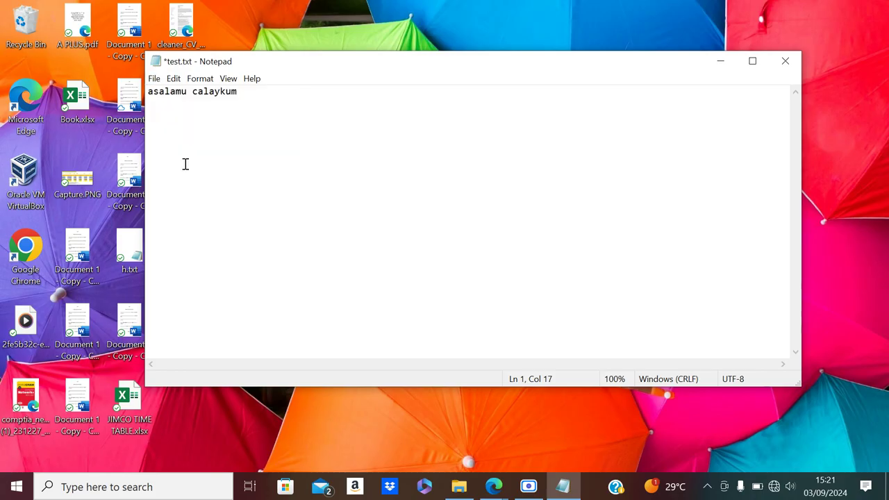
{"action": "left_click", "coordinate": [153, 79]}
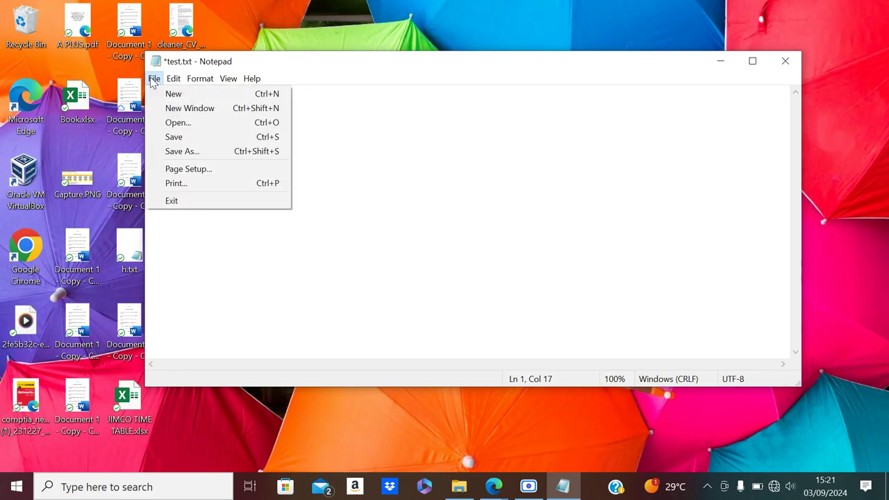
{"action": "left_click", "coordinate": [186, 151]}
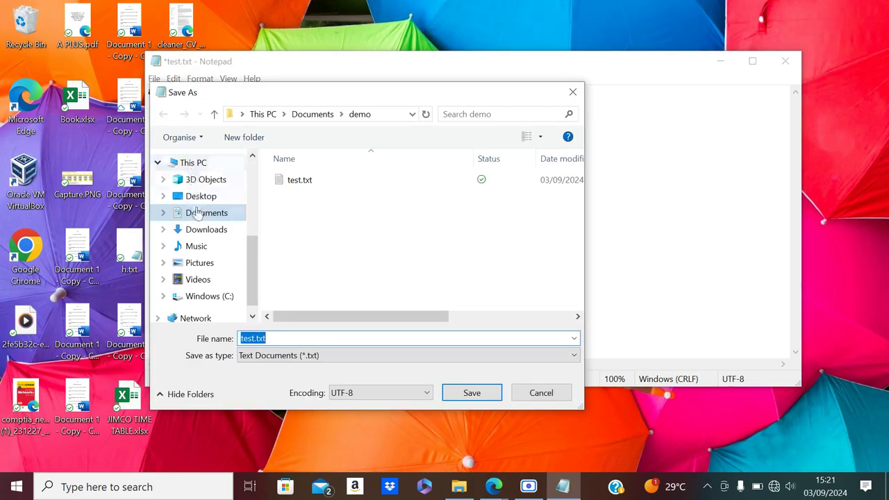
{"action": "left_click", "coordinate": [201, 197]}
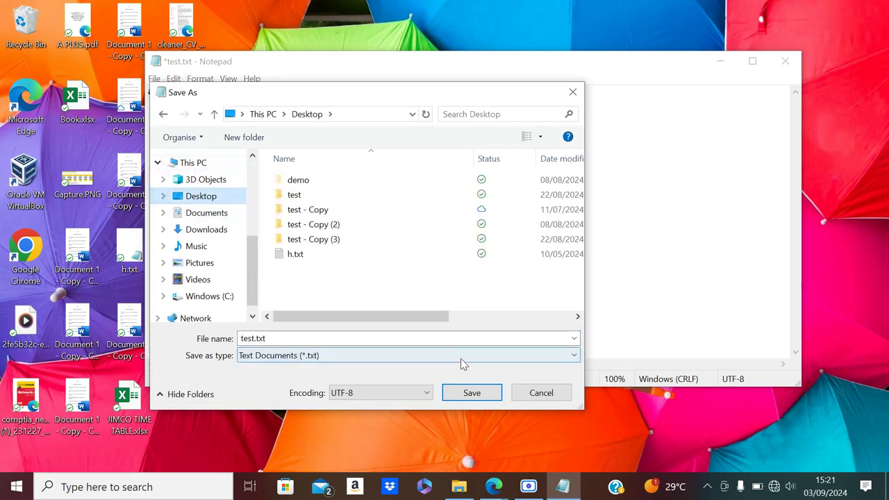
{"action": "left_click", "coordinate": [472, 393]}
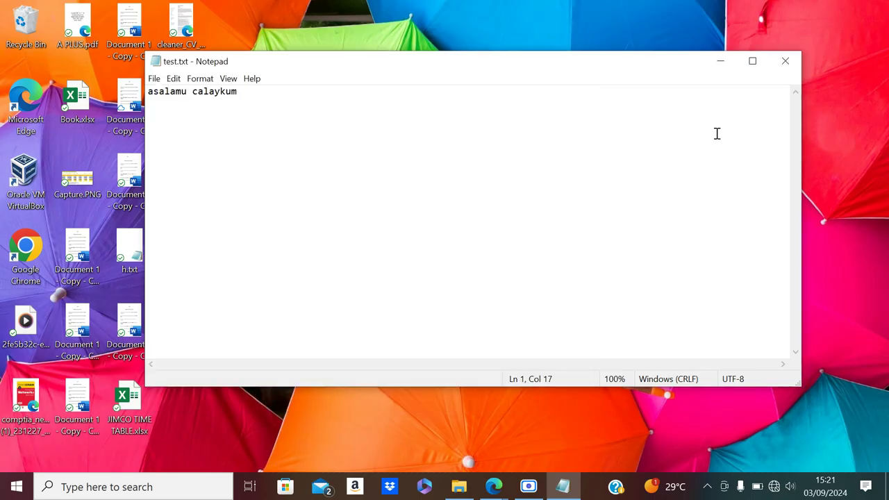
{"action": "left_click", "coordinate": [784, 64]}
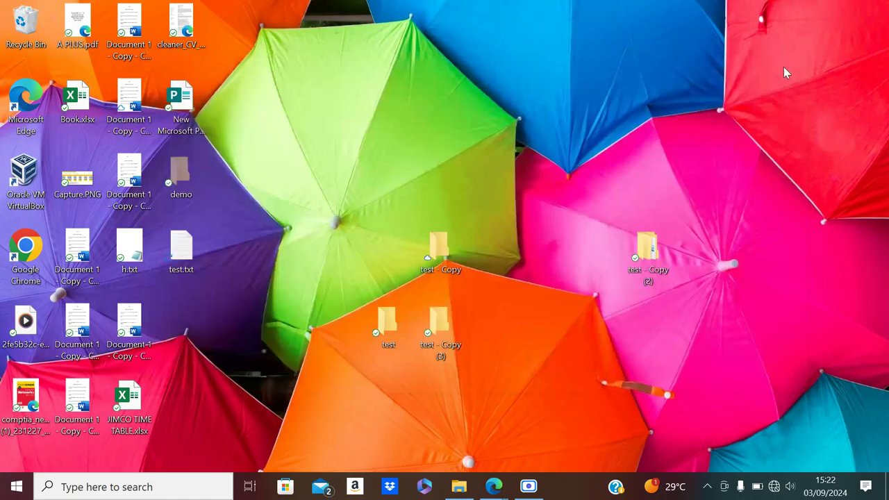
- Return to the demo folder window in File Explorer, go back to Documents, and reopen the demo folder to view its contents
{"action": "left_click", "coordinate": [458, 488]}
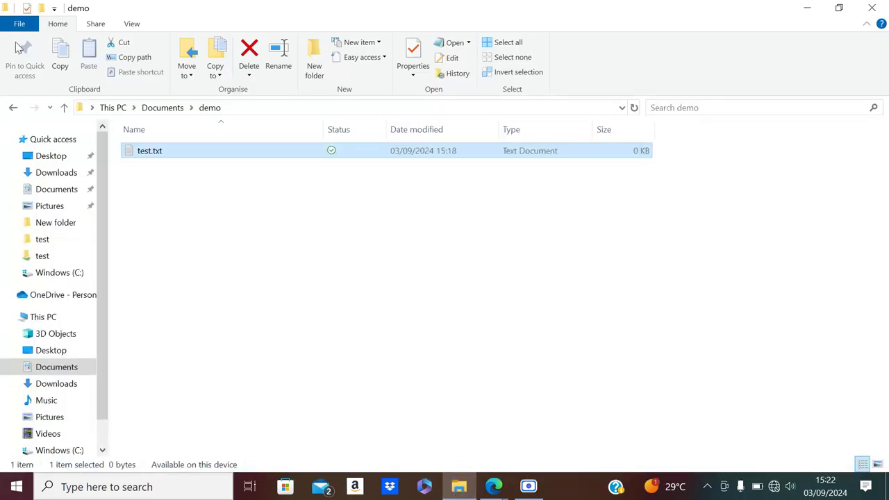
{"action": "left_click", "coordinate": [13, 108]}
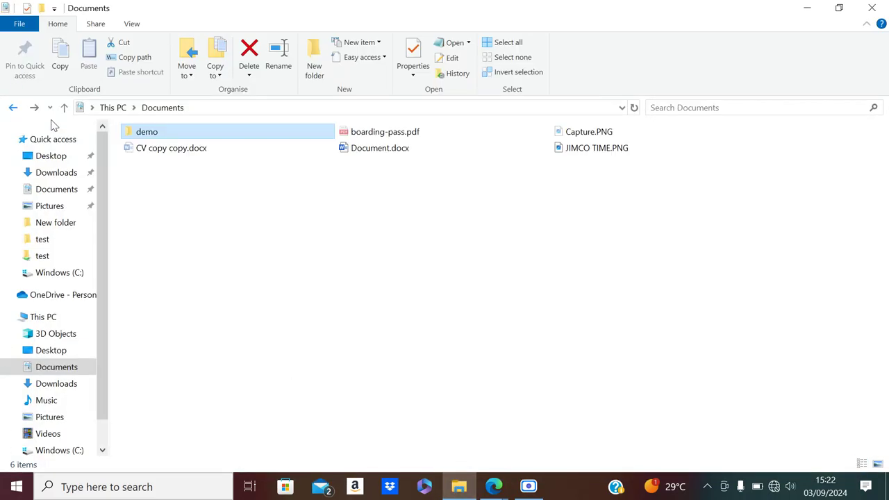
{"action": "double_click", "coordinate": [154, 134]}
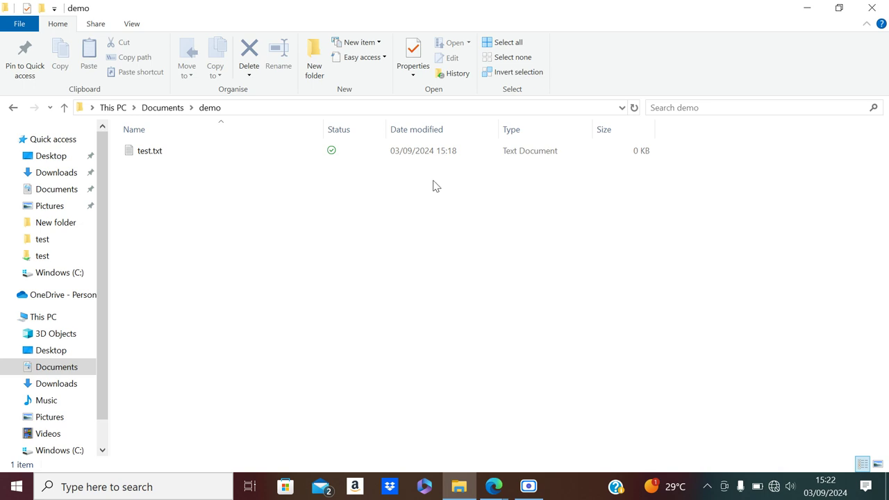
- Show the contents of the Windows (C:) drive from This PC, and close the File Explorer window
{"action": "left_click", "coordinate": [43, 317]}
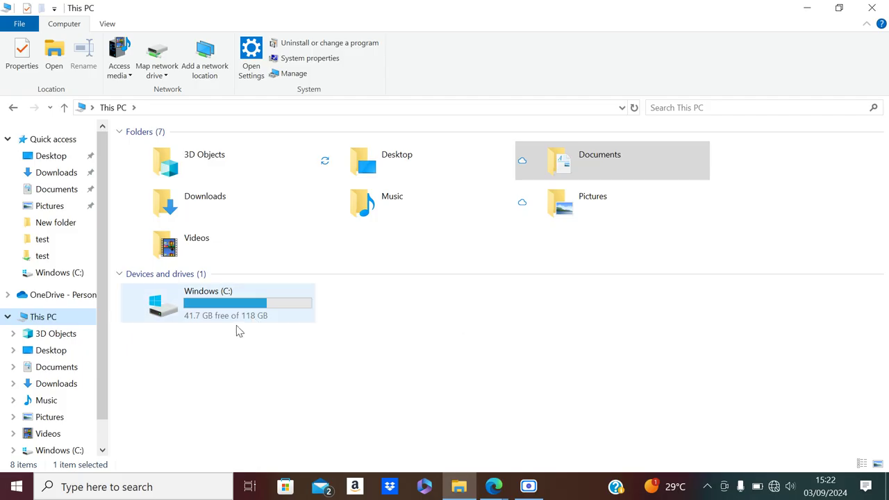
{"action": "left_click", "coordinate": [171, 314]}
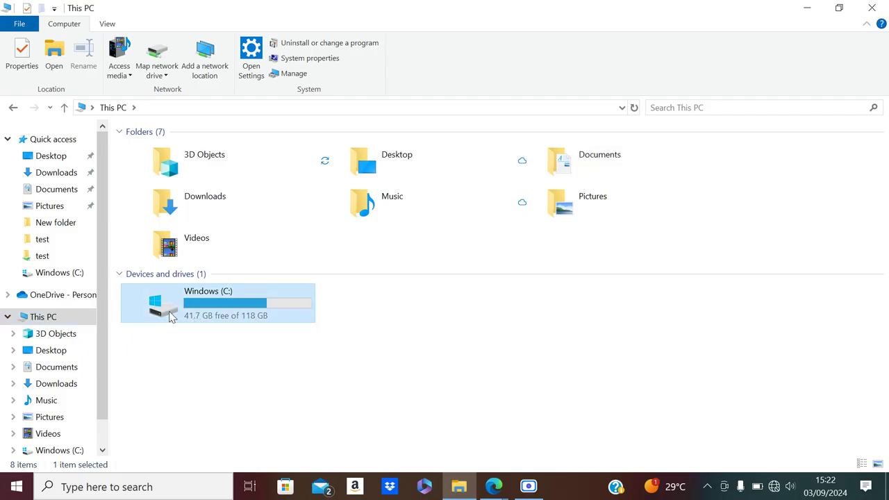
{"action": "double_click", "coordinate": [170, 314]}
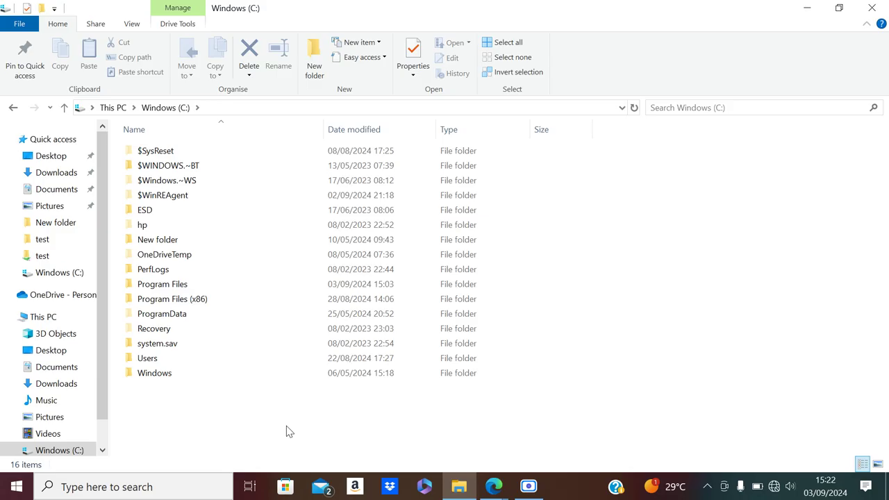
{"action": "left_click", "coordinate": [877, 8]}
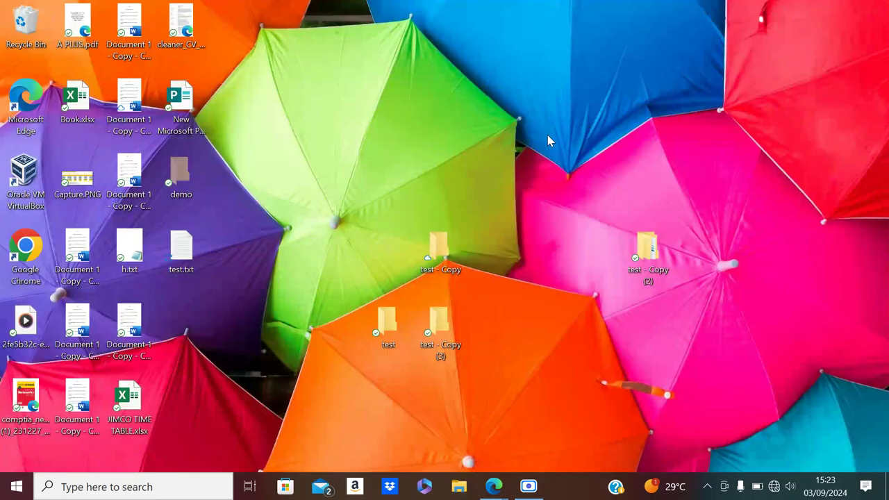
{"action": "left_click", "coordinate": [530, 486]}
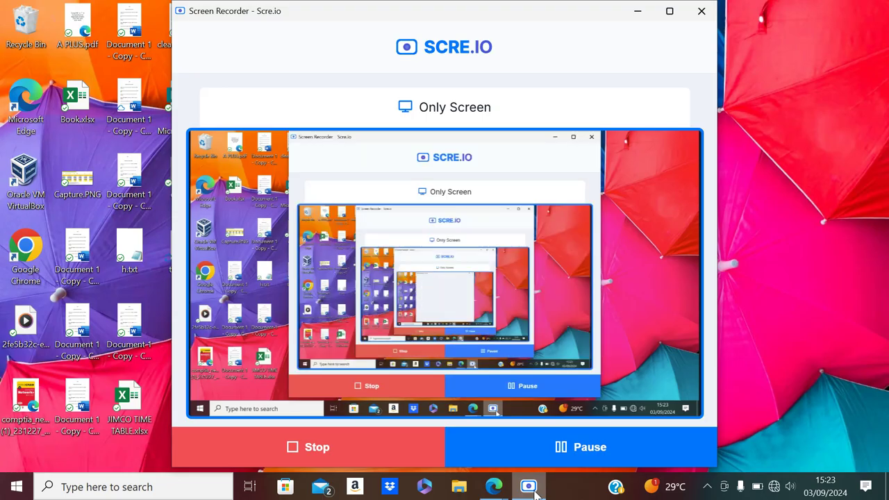